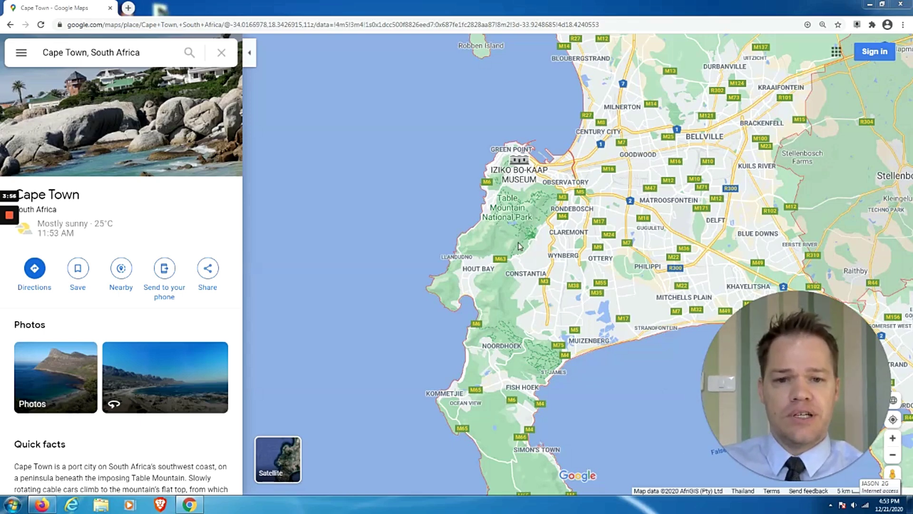
Zoom and pan in on Table Mountain's peak until Maclear's Beacon and the Cableway Cafe are visible
{"action": "scroll", "coordinate": [518, 245], "scroll_direction": "up", "scroll_amount": 3}
{"action": "scroll", "coordinate": [516, 291], "scroll_direction": "up", "scroll_amount": 3}
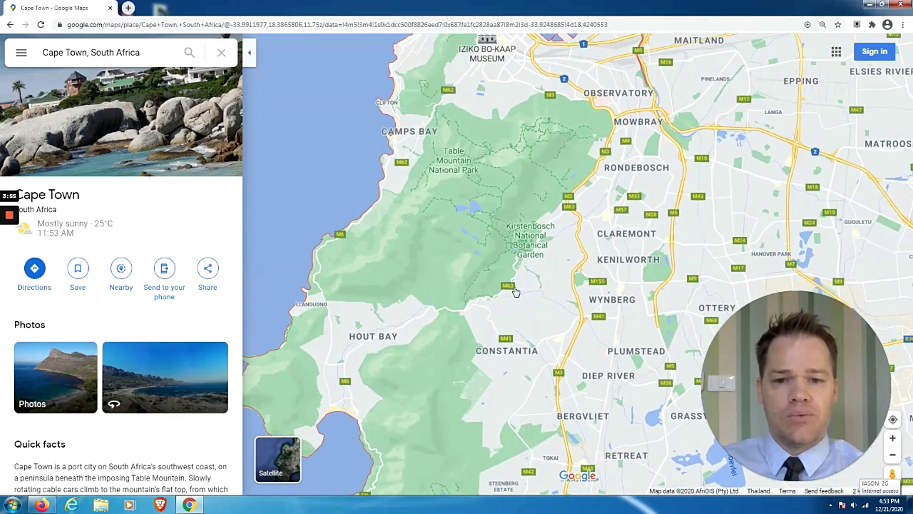
{"action": "left_click_drag", "start_coordinate": [477, 233], "coordinate": [482, 299]}
{"action": "scroll", "coordinate": [482, 298], "scroll_direction": "up", "scroll_amount": 4}
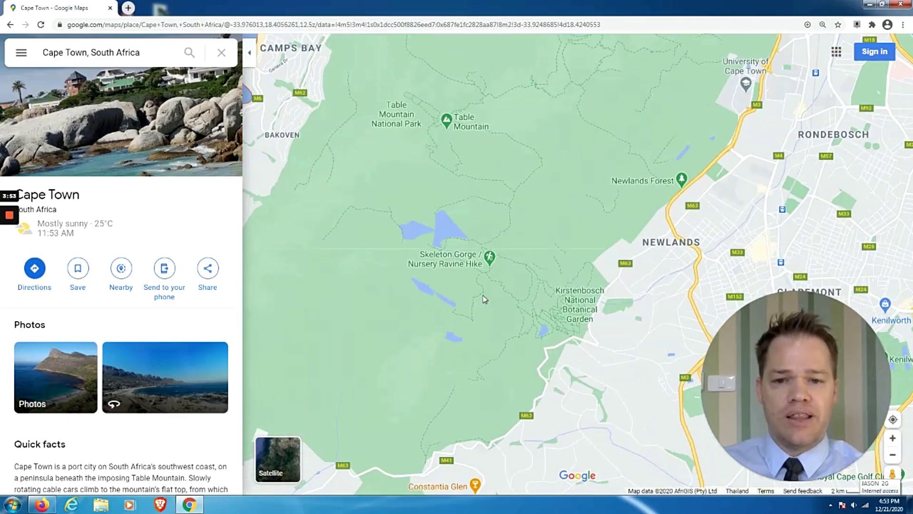
{"action": "left_click_drag", "start_coordinate": [556, 115], "coordinate": [550, 265]}
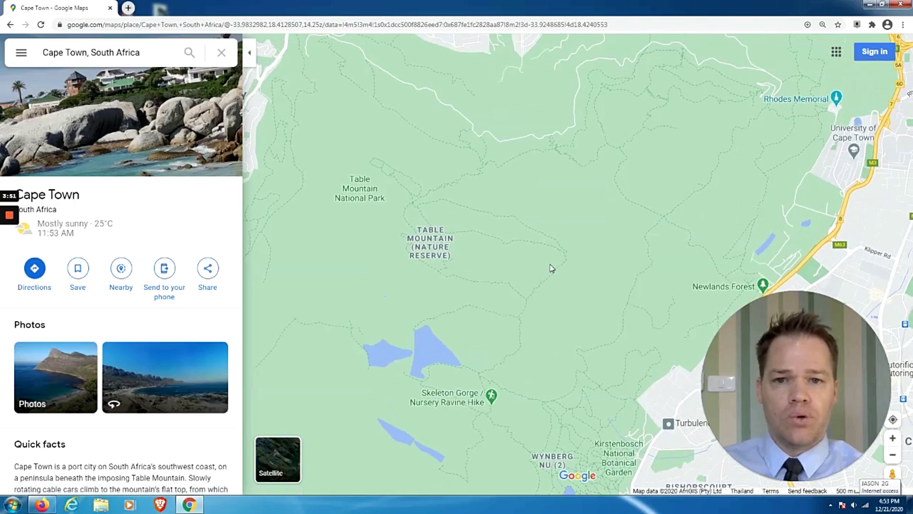
{"action": "scroll", "coordinate": [550, 265], "scroll_direction": "up", "scroll_amount": 2}
{"action": "left_click_drag", "start_coordinate": [455, 236], "coordinate": [580, 255]}
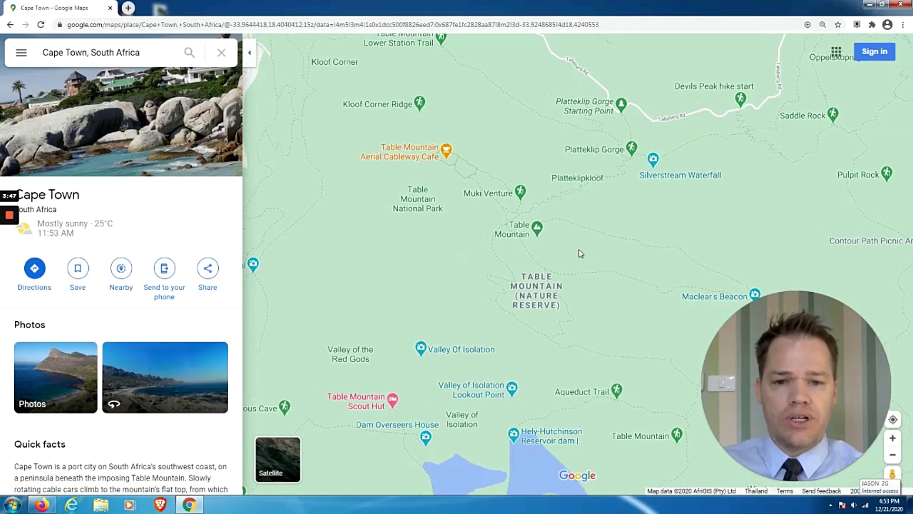
{"action": "scroll", "coordinate": [578, 249], "scroll_direction": "up", "scroll_amount": 1}
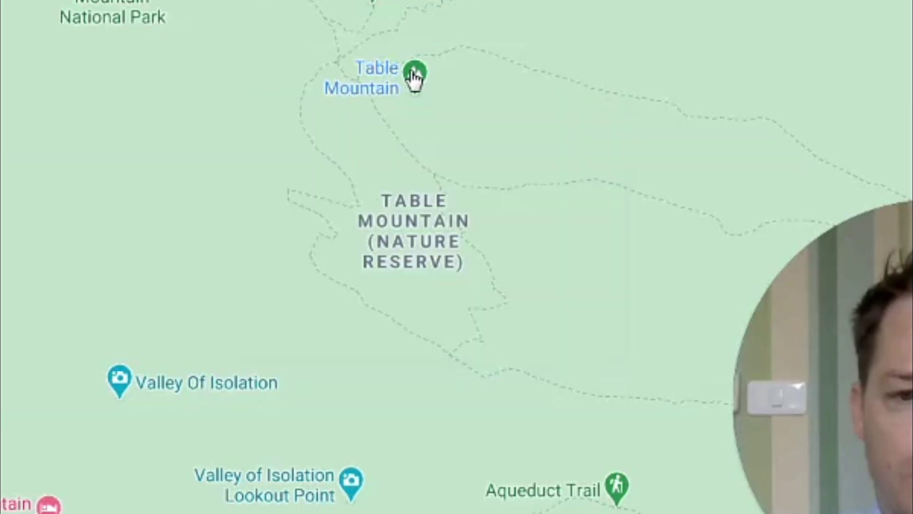
Copy the coordinates -33.96222, 18.40970 from the right-click menu beside Table Mountain's peak
{"action": "right_click", "coordinate": [551, 233]}
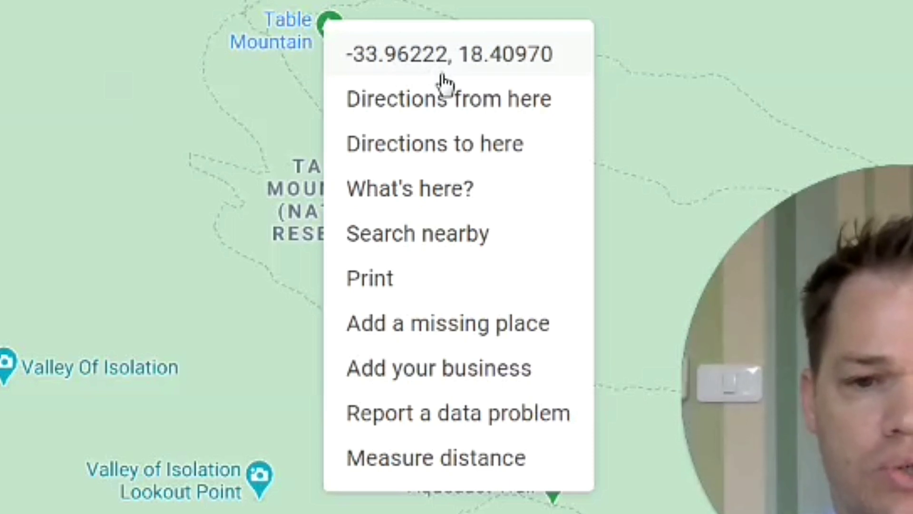
{"action": "left_click", "coordinate": [412, 66]}
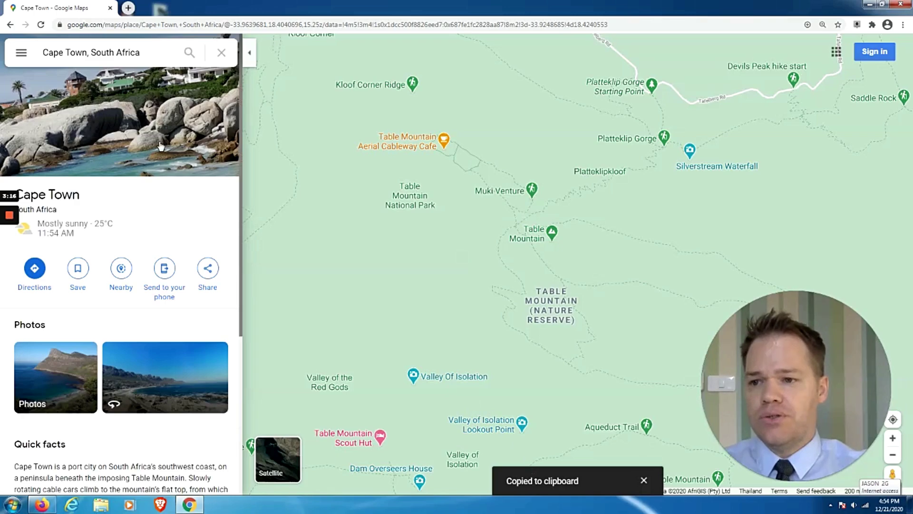
Replace the Cape Town search text with the pasted coordinates -33.96222, 18.40970 and search
{"action": "left_click", "coordinate": [188, 53]}
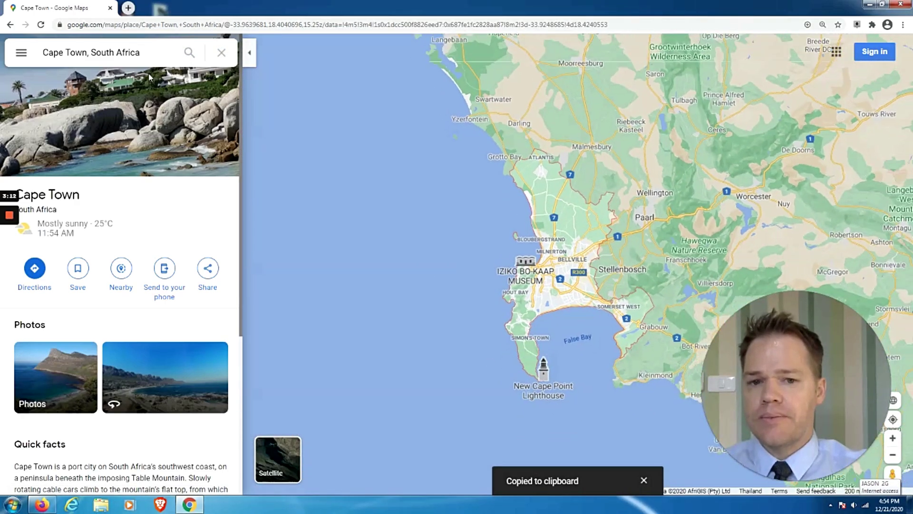
{"action": "left_click", "coordinate": [106, 54]}
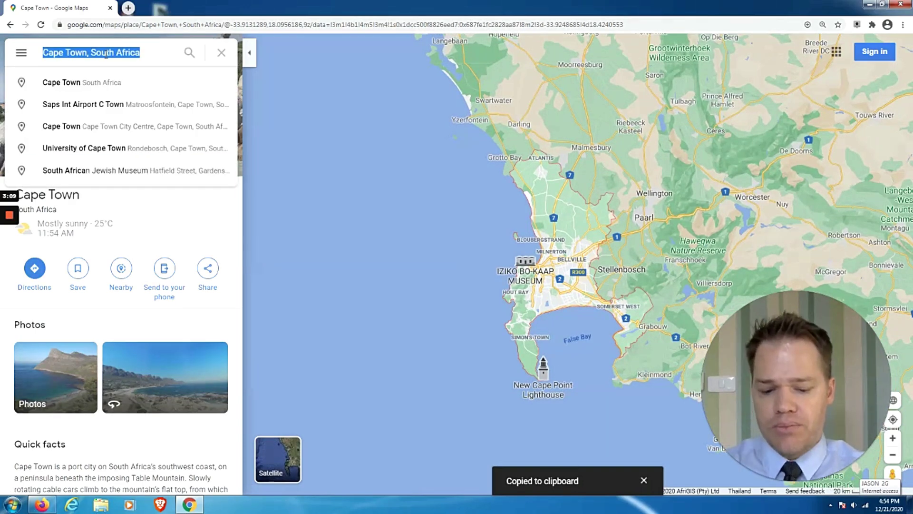
{"action": "key", "text": "BackSpace"}
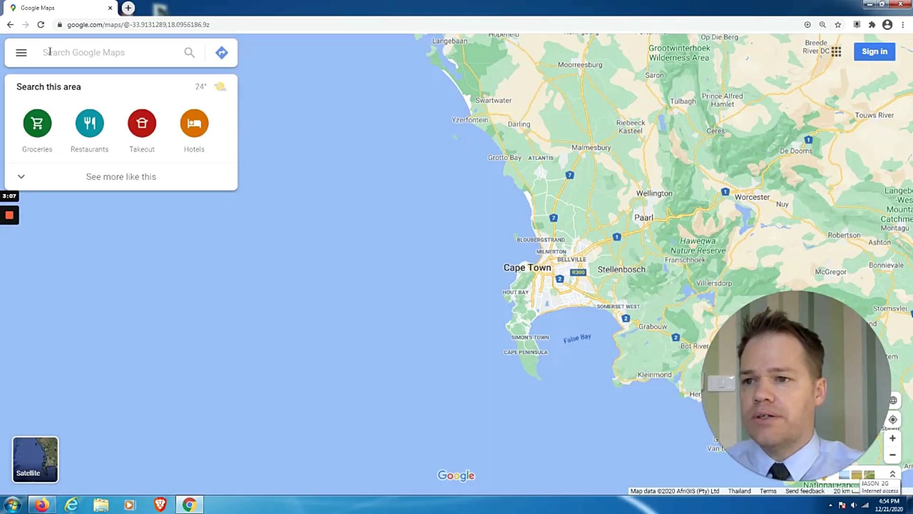
{"action": "right_click", "coordinate": [50, 52]}
{"action": "left_click", "coordinate": [73, 110]}
{"action": "left_click", "coordinate": [189, 53]}
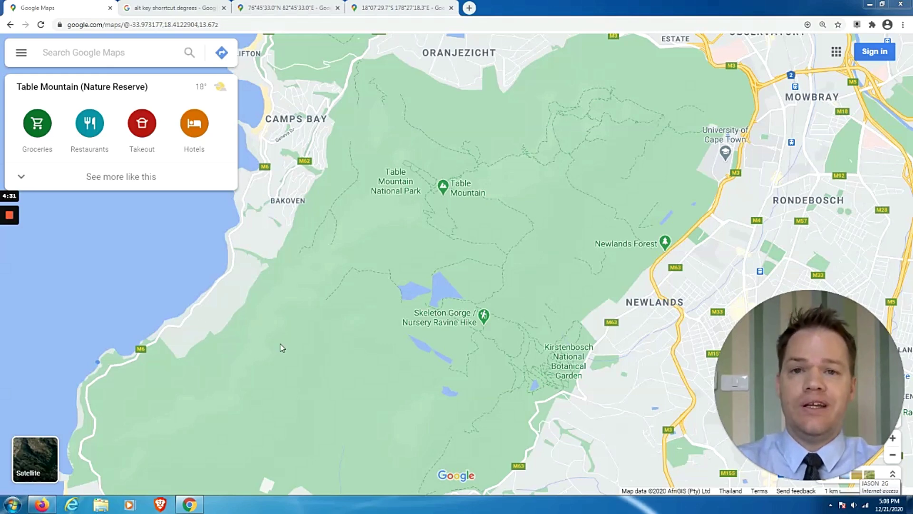
Paste 18°07'29.7"S 178°27'18.3"E into the search box, checking the alt-code degree-sign results tab
{"action": "right_click", "coordinate": [55, 53]}
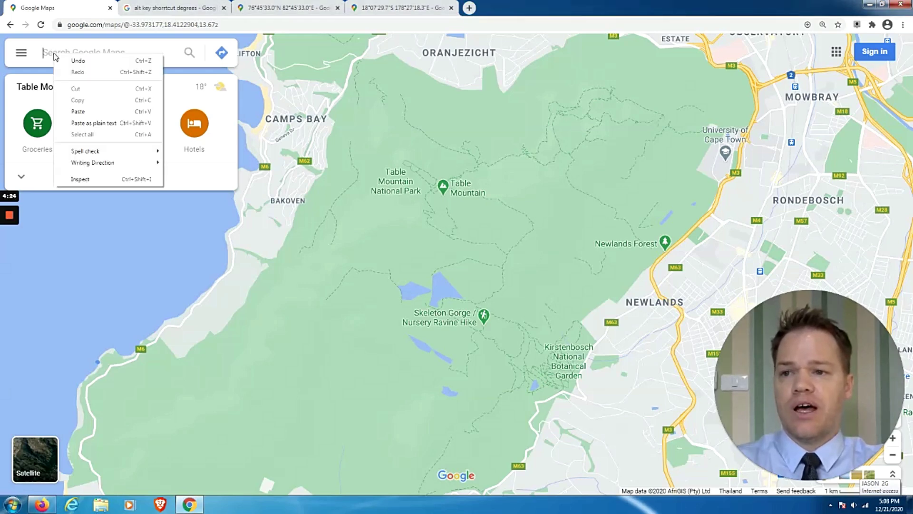
{"action": "left_click", "coordinate": [82, 113]}
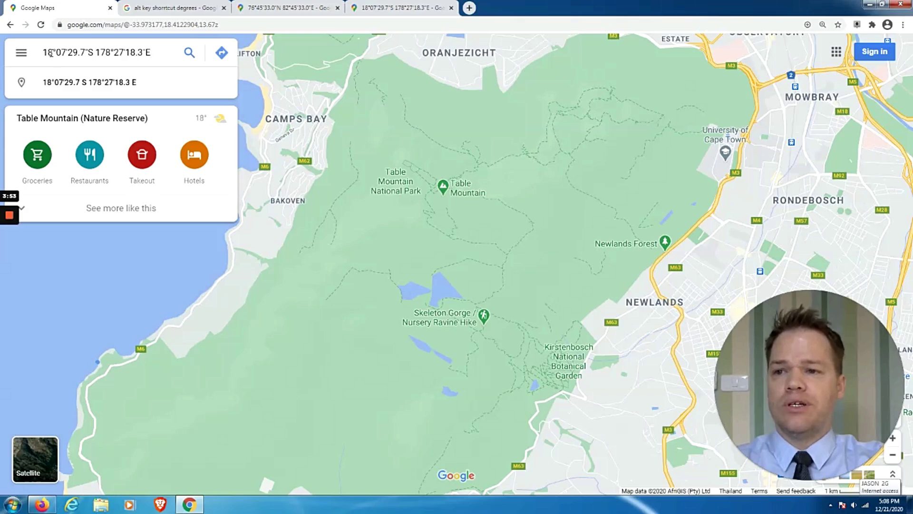
{"action": "left_click", "coordinate": [164, 8]}
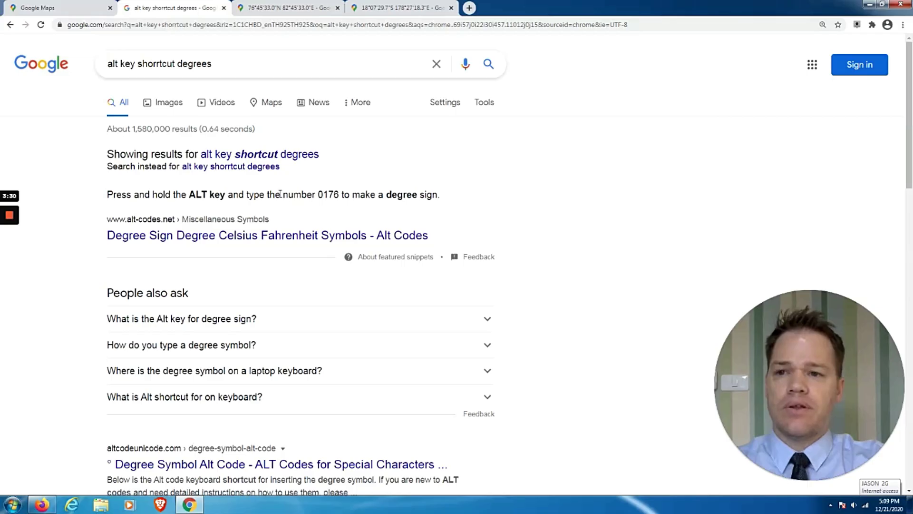
{"action": "left_click", "coordinate": [59, 10]}
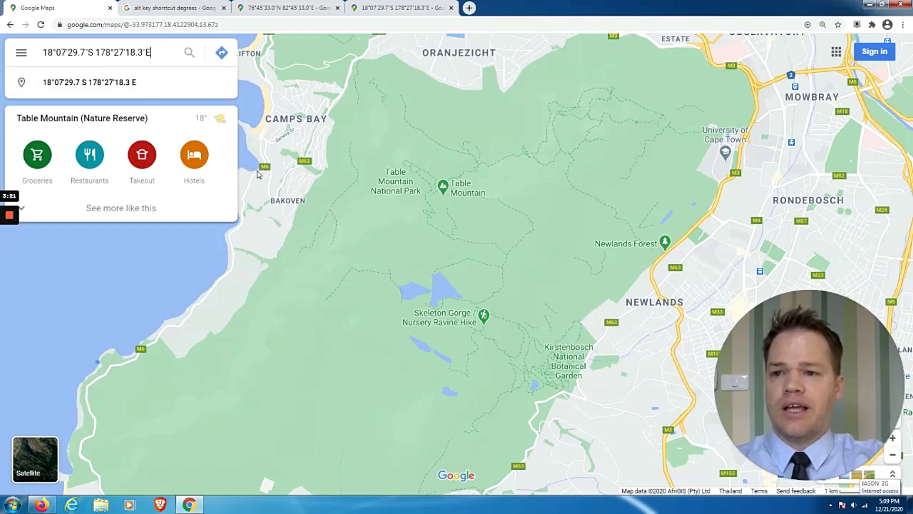
Search 18°07'29.7"S 178°27'18.3"E and centre its red pin on Grantham Rd, Suva, Fiji
{"action": "left_click", "coordinate": [189, 53]}
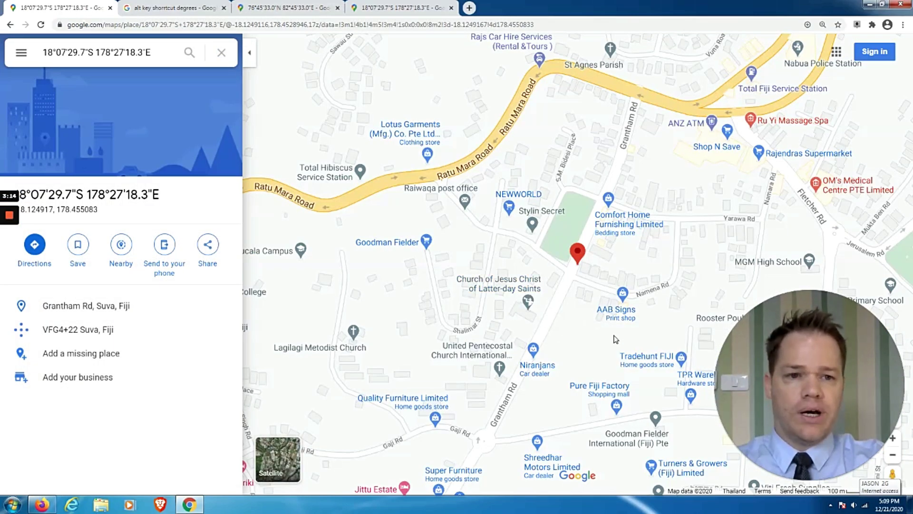
{"action": "scroll", "coordinate": [591, 329], "scroll_direction": "down", "scroll_amount": 1}
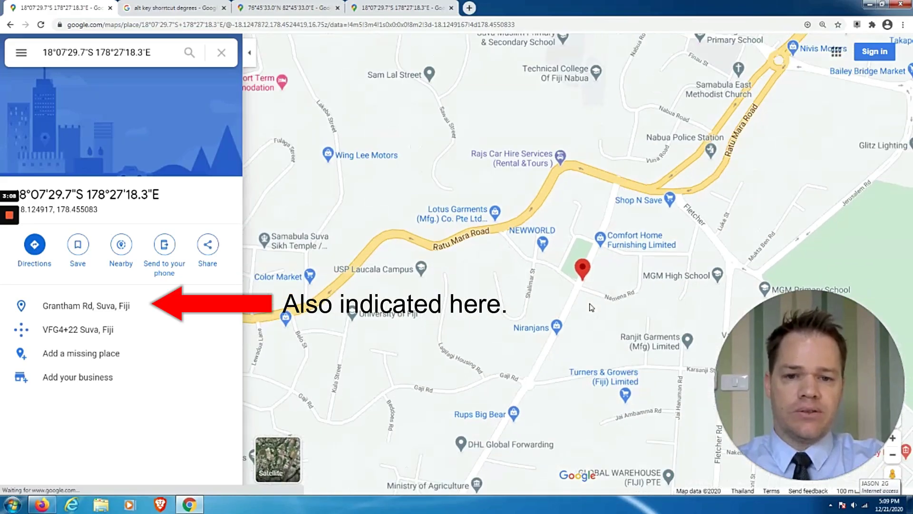
{"action": "scroll", "coordinate": [591, 308], "scroll_direction": "down", "scroll_amount": 5}
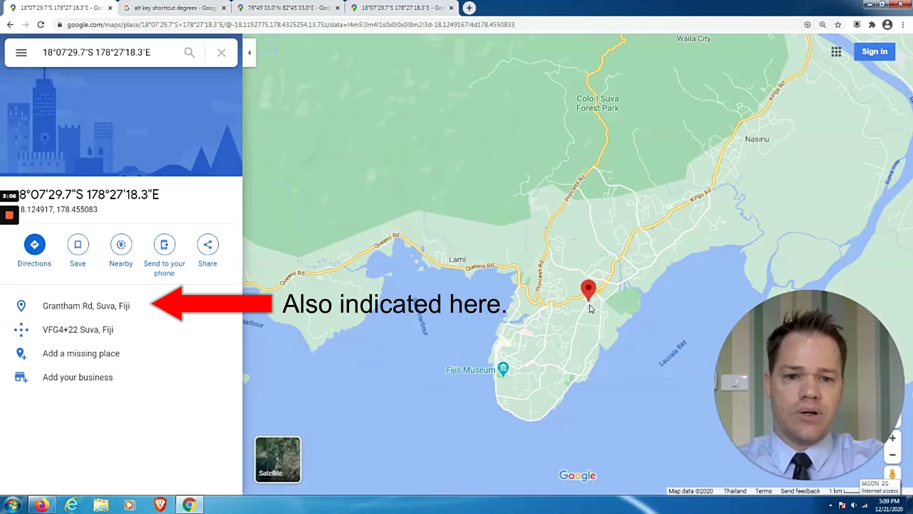
{"action": "scroll", "coordinate": [591, 309], "scroll_direction": "down", "scroll_amount": 4}
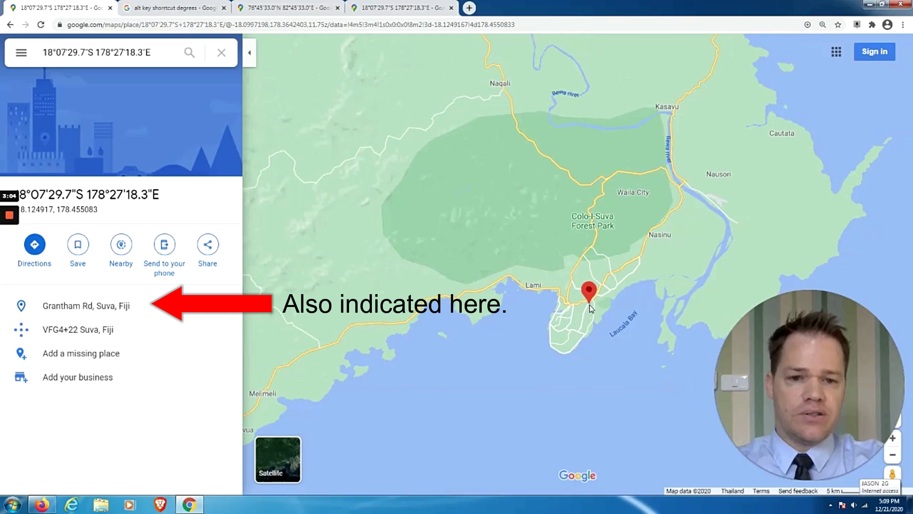
{"action": "scroll", "coordinate": [591, 309], "scroll_direction": "down", "scroll_amount": 4}
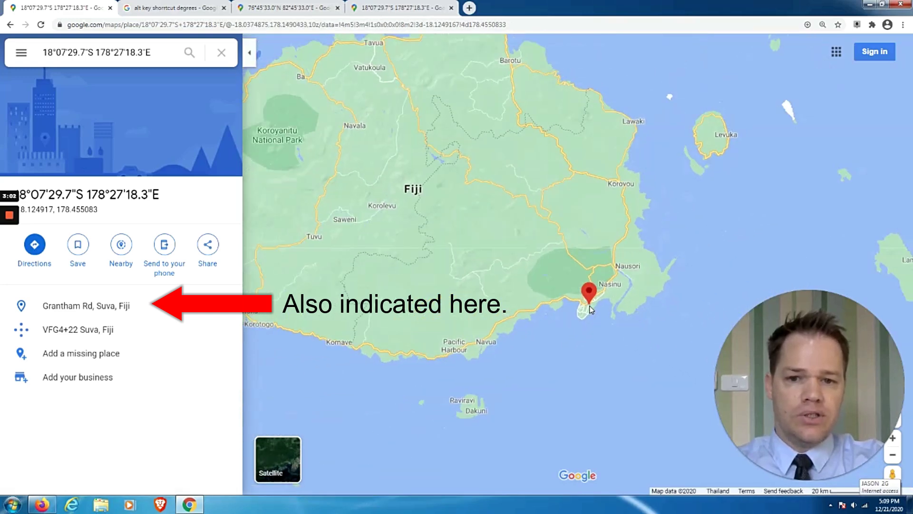
{"action": "scroll", "coordinate": [591, 310], "scroll_direction": "down", "scroll_amount": 3}
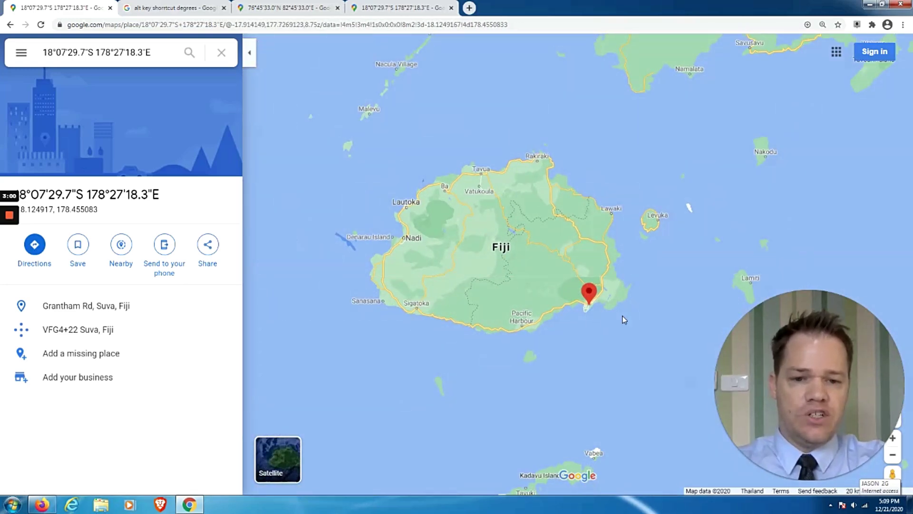
{"action": "scroll", "coordinate": [622, 316], "scroll_direction": "up", "scroll_amount": 4}
{"action": "scroll", "coordinate": [456, 312], "scroll_direction": "up", "scroll_amount": 2}
{"action": "scroll", "coordinate": [544, 351], "scroll_direction": "down", "scroll_amount": 2}
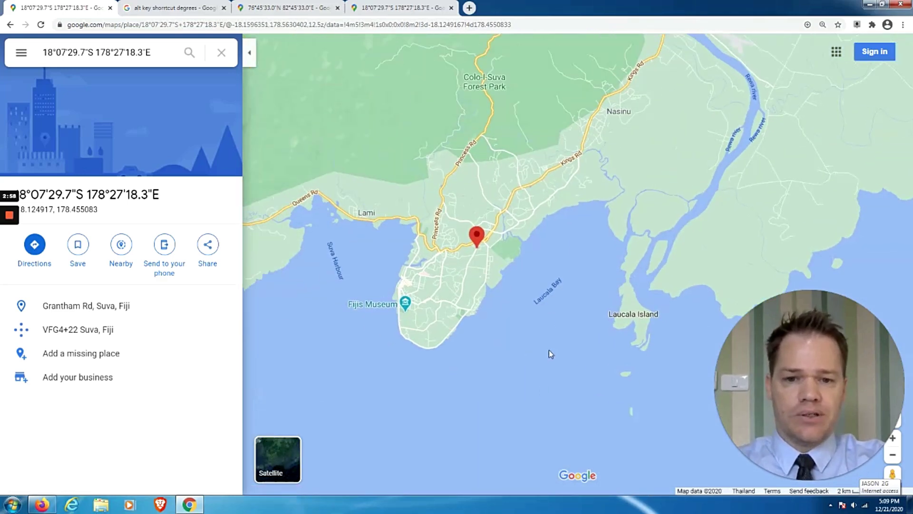
{"action": "scroll", "coordinate": [549, 354], "scroll_direction": "up", "scroll_amount": 1}
{"action": "left_click_drag", "start_coordinate": [500, 320], "coordinate": [595, 350]}
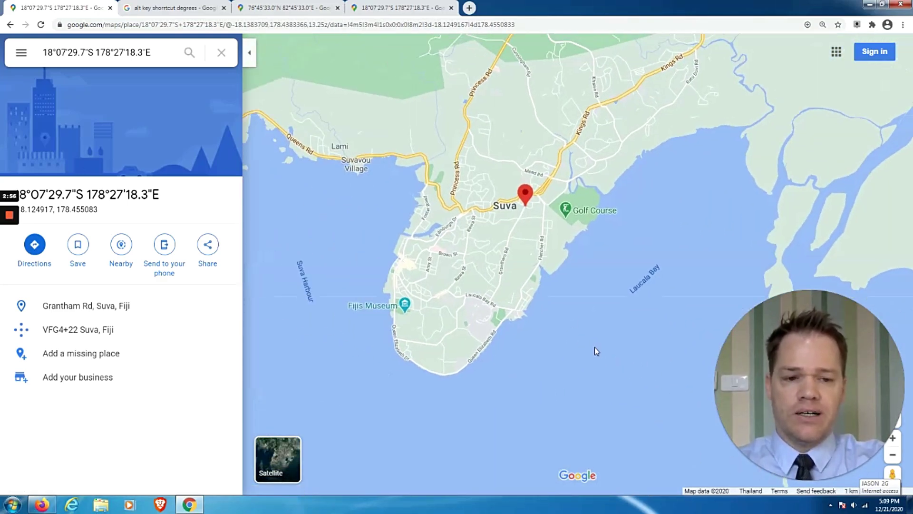